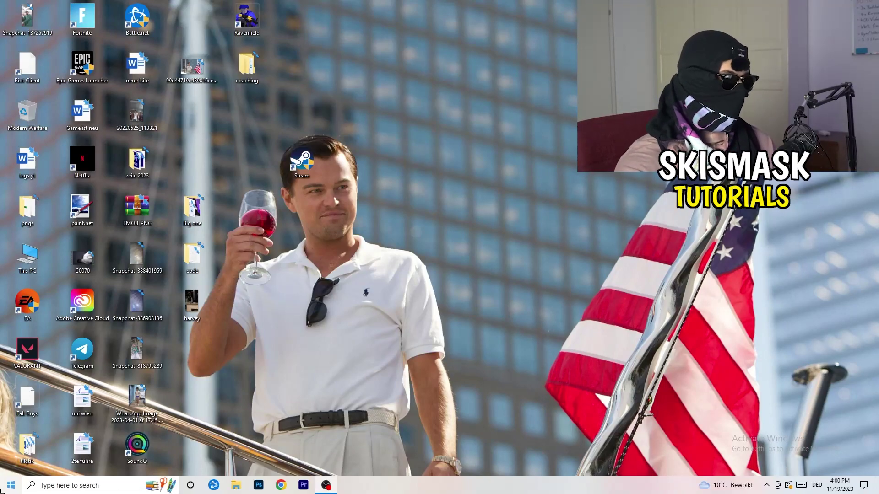
Open Settings from the Start menu, go to Gaming, and view its Captures page.
key("super")
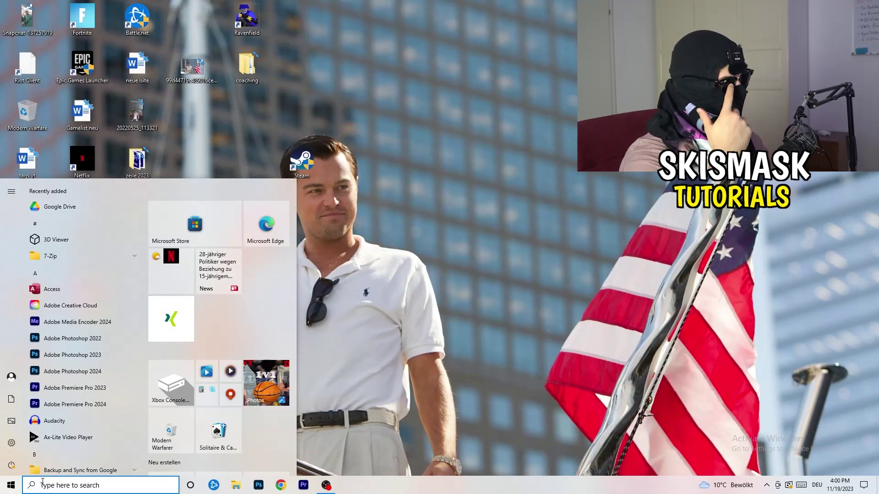
left_click(11, 442)
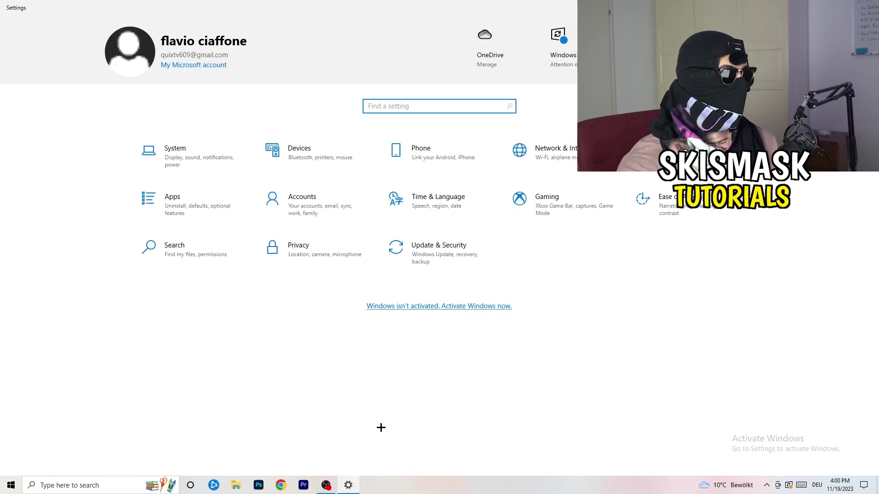
left_click(570, 219)
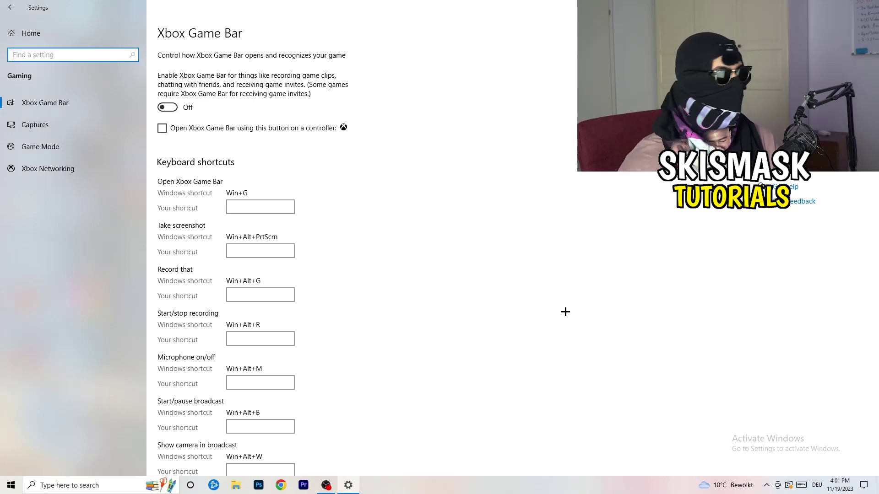
left_click(73, 127)
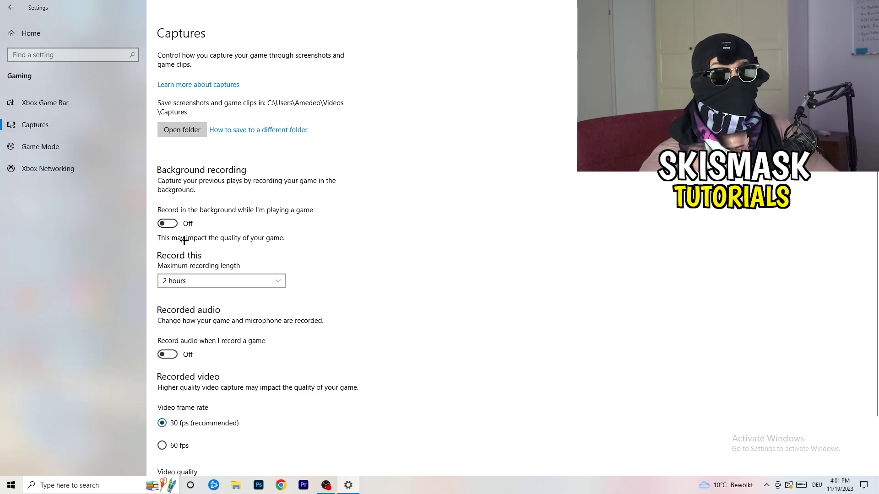
Leave maximum recording length at 2 hours, scroll the Captures page, and go to Game Mode.
left_click(214, 282)
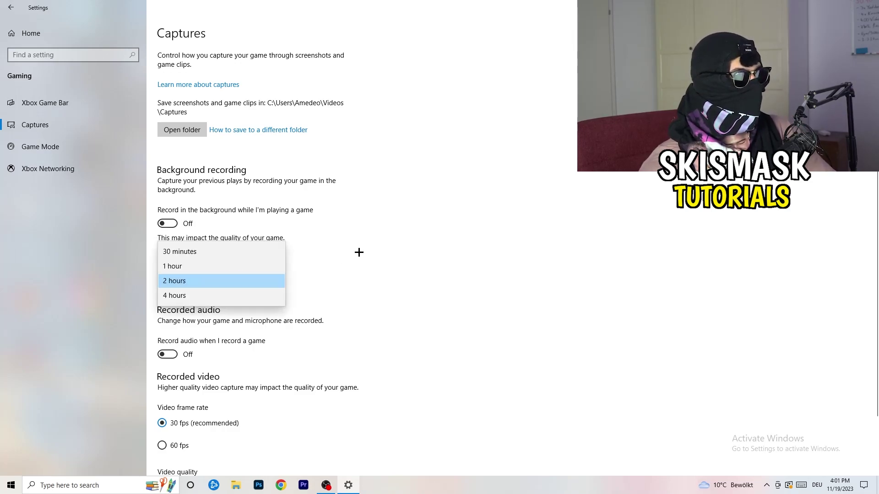
left_click(372, 248)
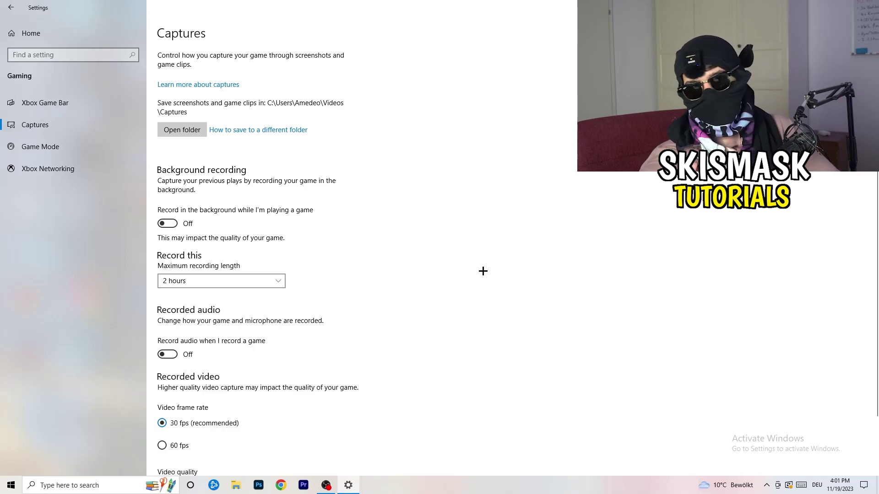
left_click(261, 280)
left_click(562, 229)
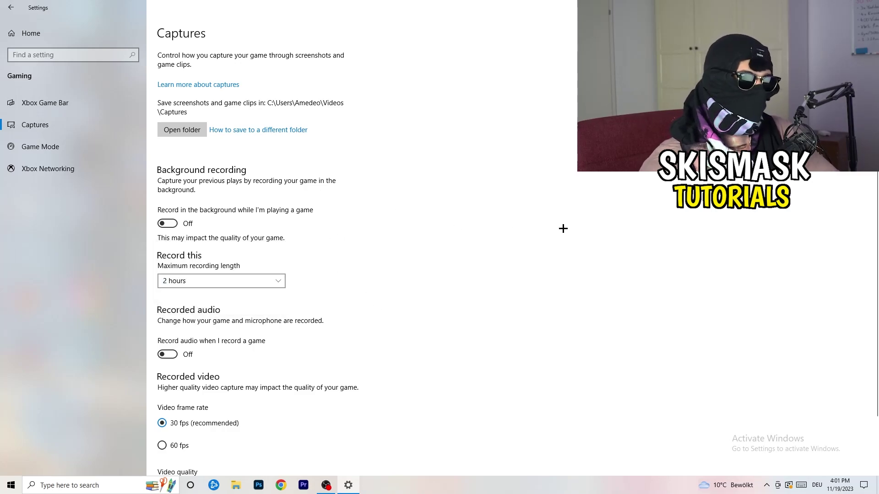
scroll(333, 342, "down", 2)
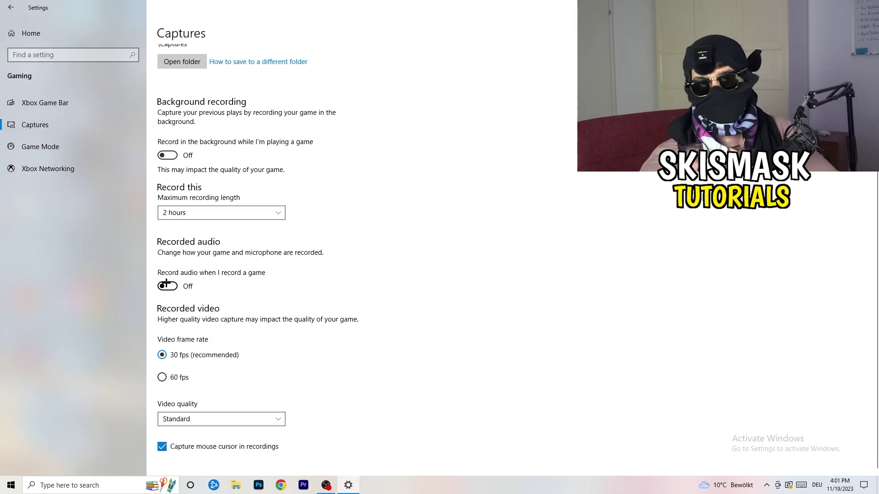
left_click(64, 146)
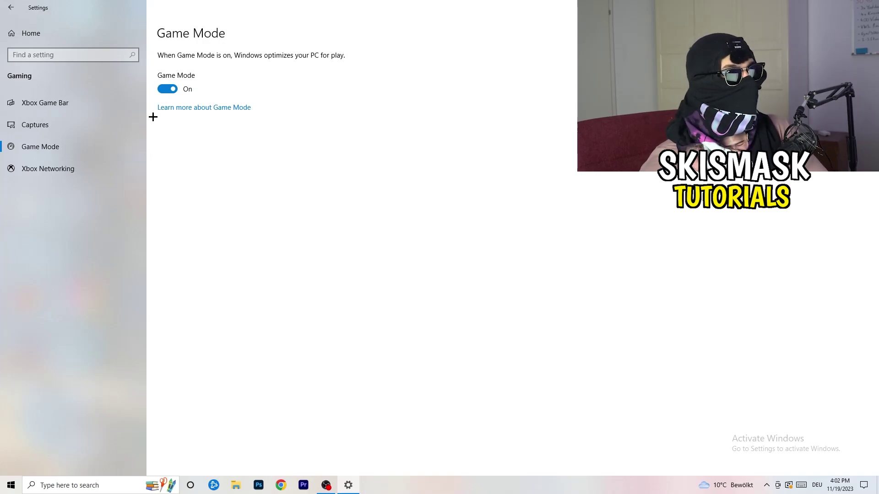
Close Settings with Game Mode left switched on.
key("alt+F4")
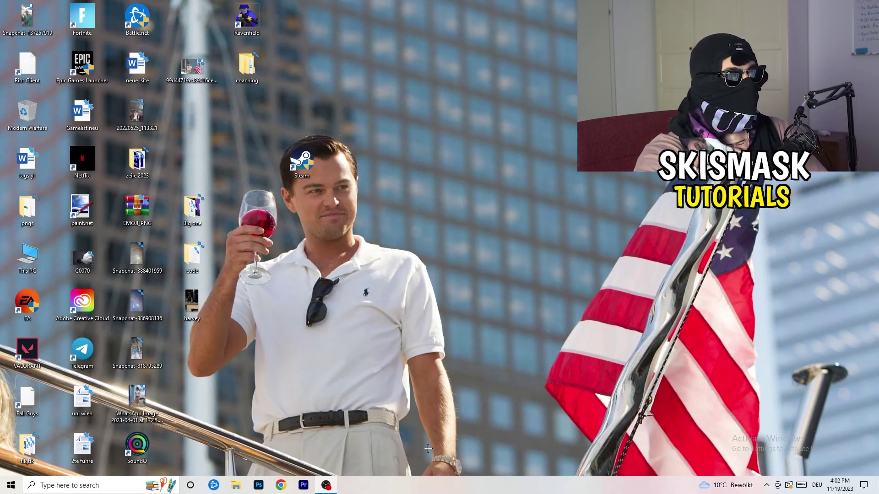
Launch Task Manager from the taskbar menu and maximize it.
left_click_drag(426, 483, 309, 430)
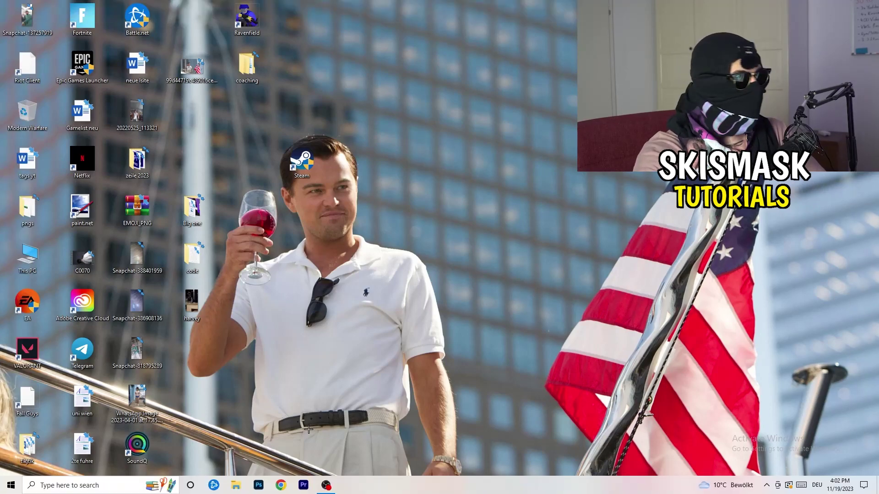
right_click(435, 490)
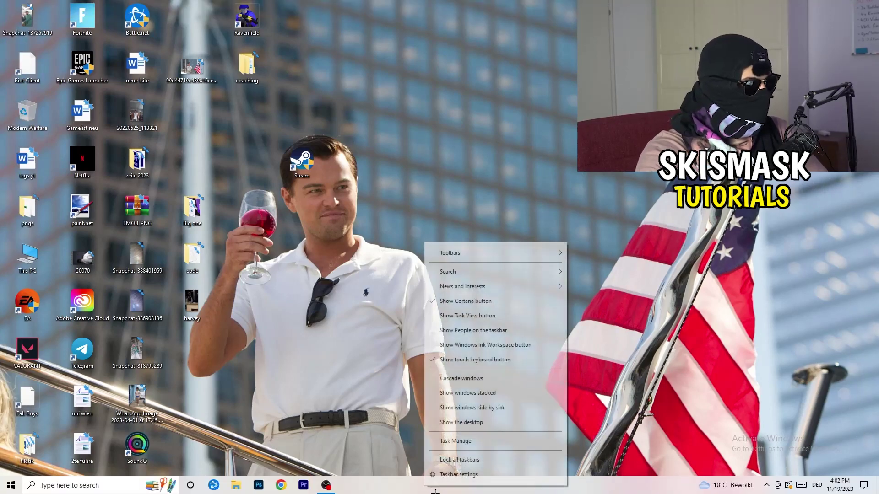
left_click(472, 443)
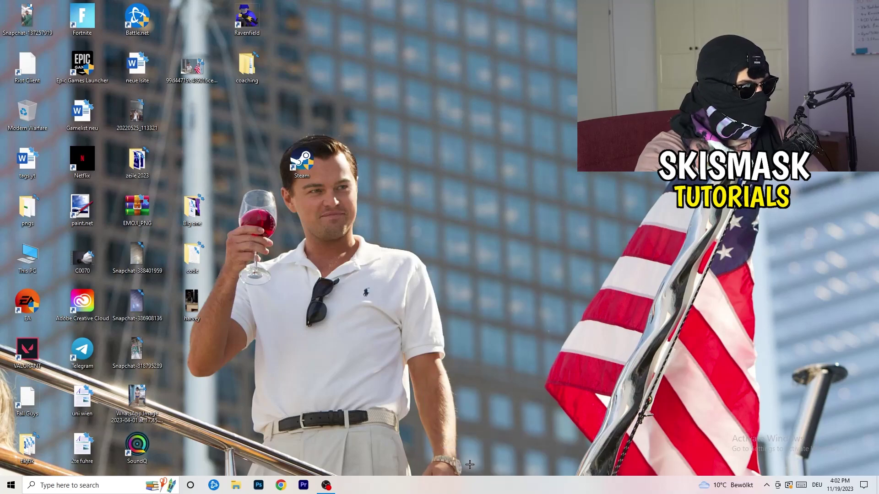
left_click(507, 23)
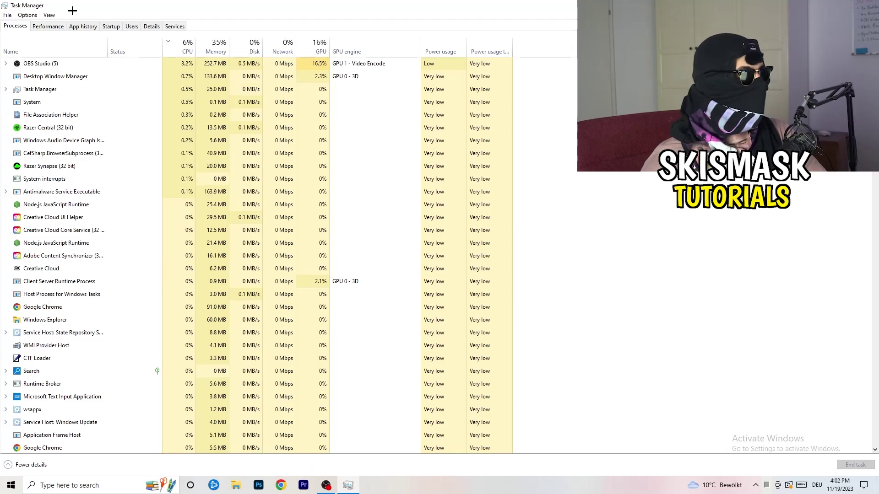
Sort processes by GPU, check OBS Studio without ending it, then sort by CPU.
left_click(319, 46)
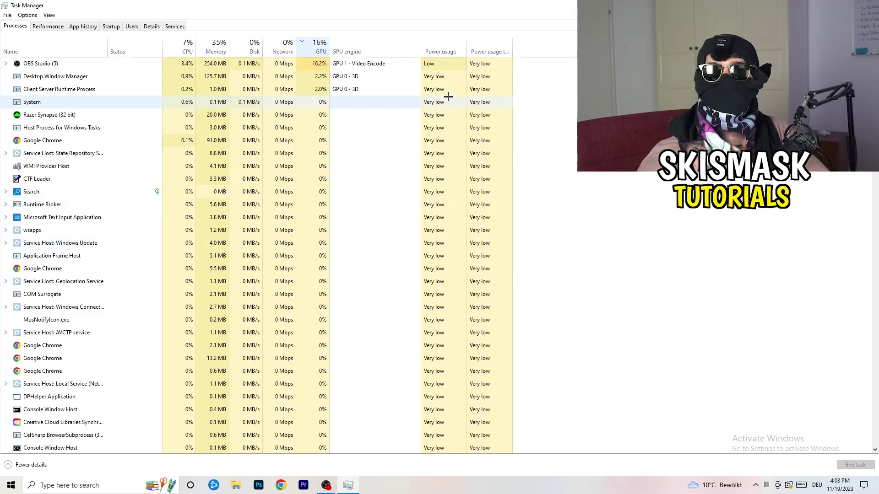
right_click(318, 64)
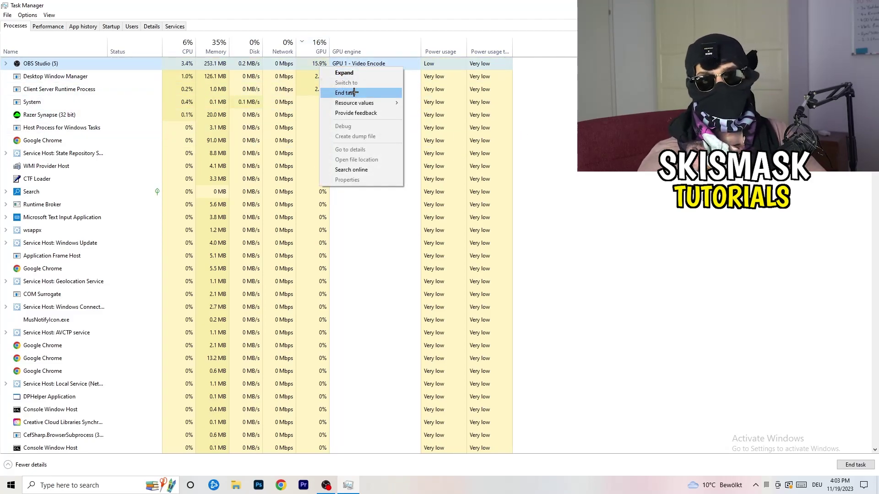
left_click(570, 110)
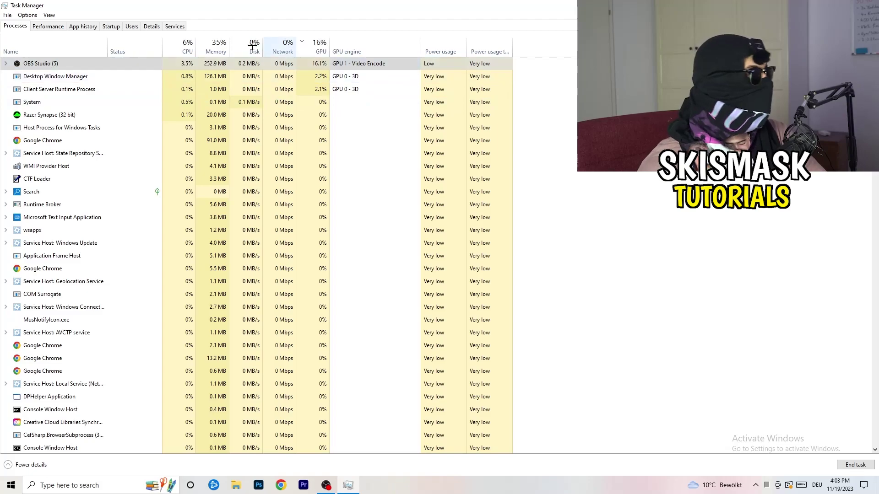
left_click(182, 48)
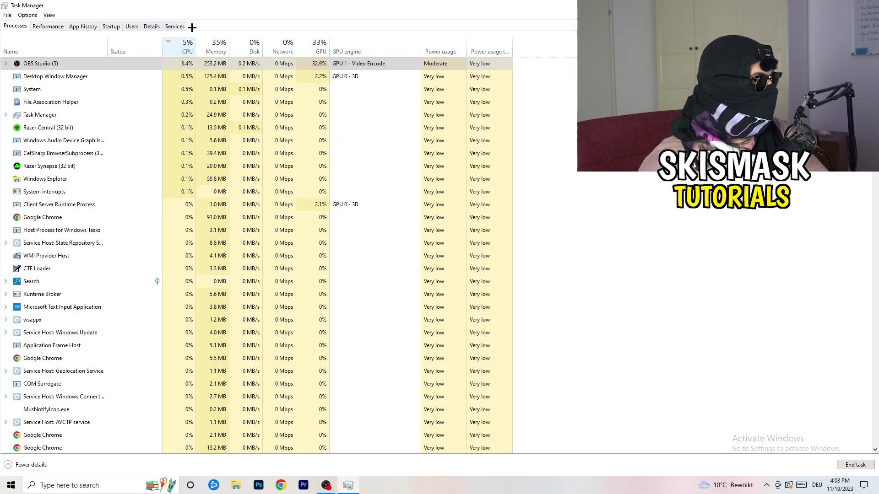
left_click(151, 25)
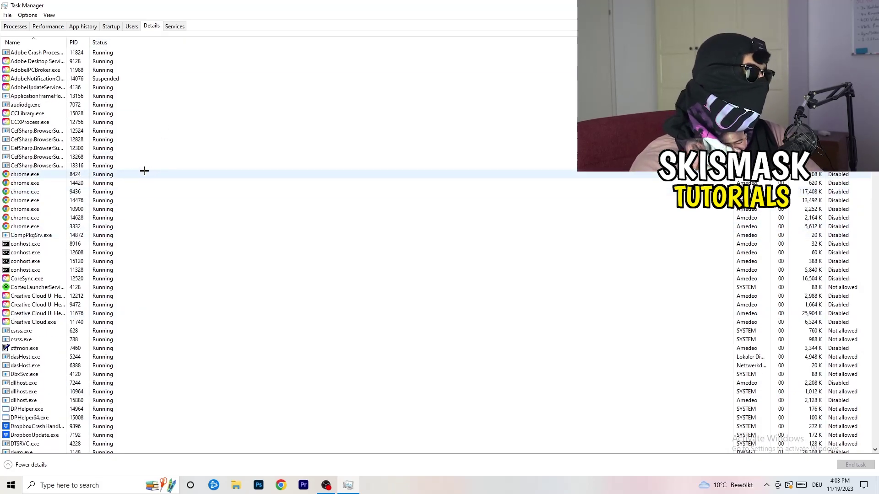
In the Details list, view Set priority for Creative Cloud UI Helper, then show the Startup list.
scroll(46, 242, "down", 3)
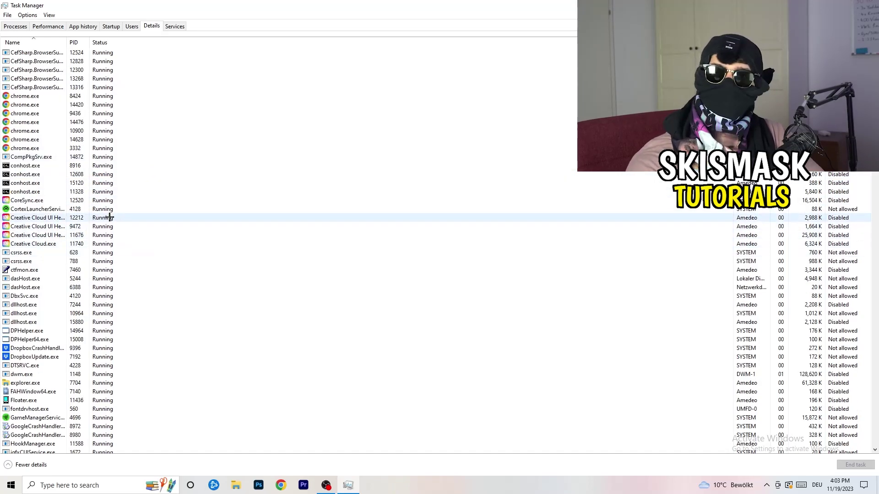
left_click(36, 235)
right_click(36, 235)
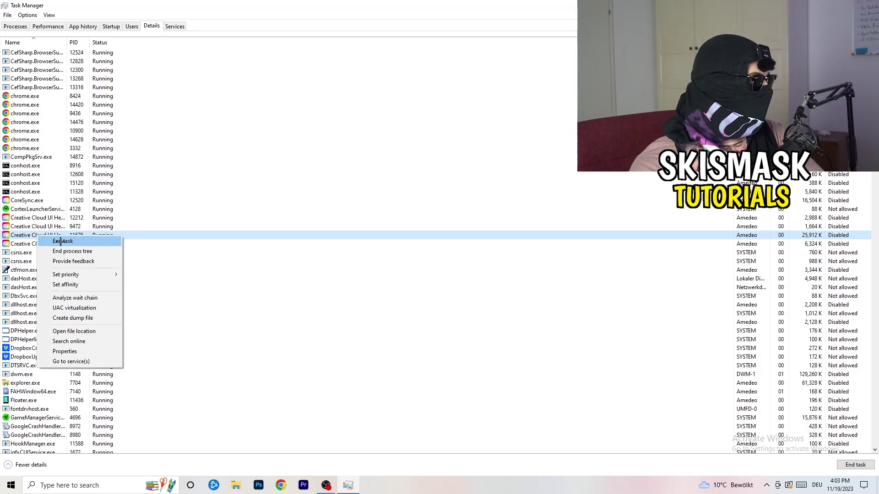
mouse_move(75, 275)
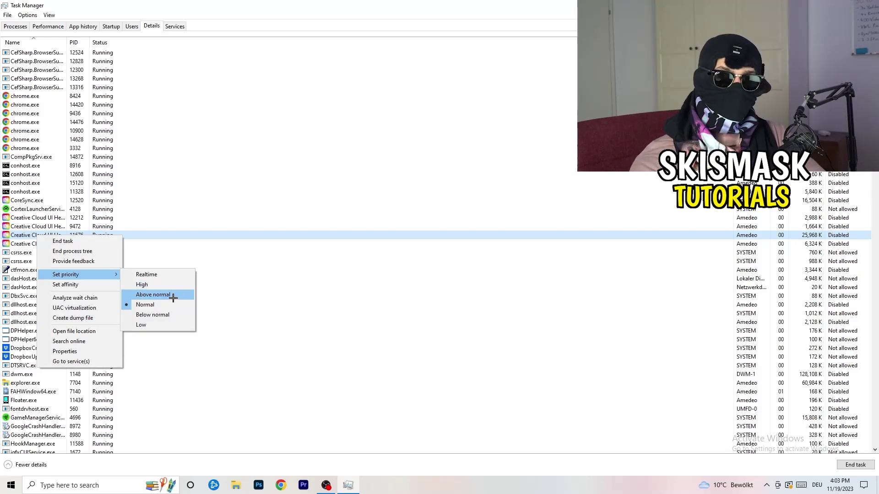
left_click(120, 30)
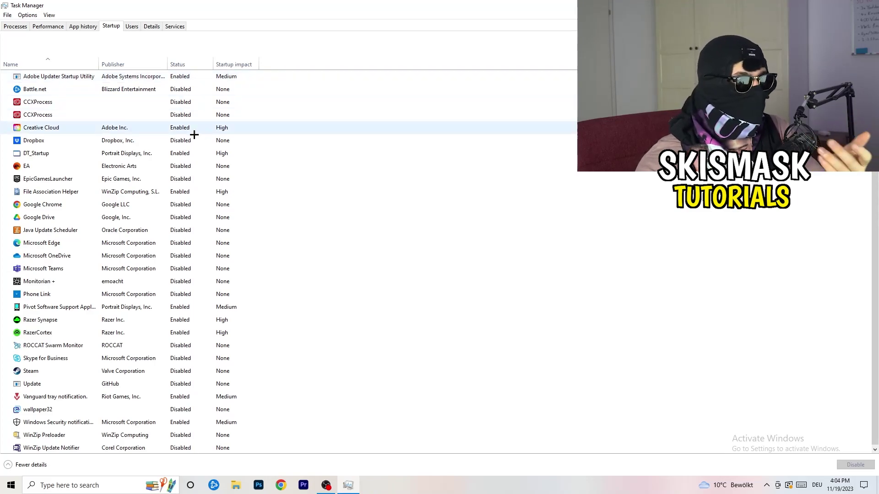
Leave DT_Startup enabled and close Task Manager.
right_click(201, 151)
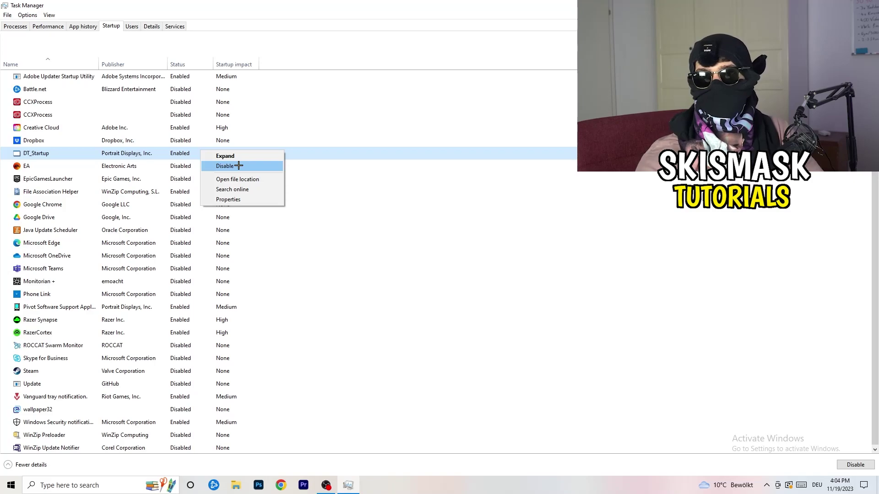
left_click(494, 45)
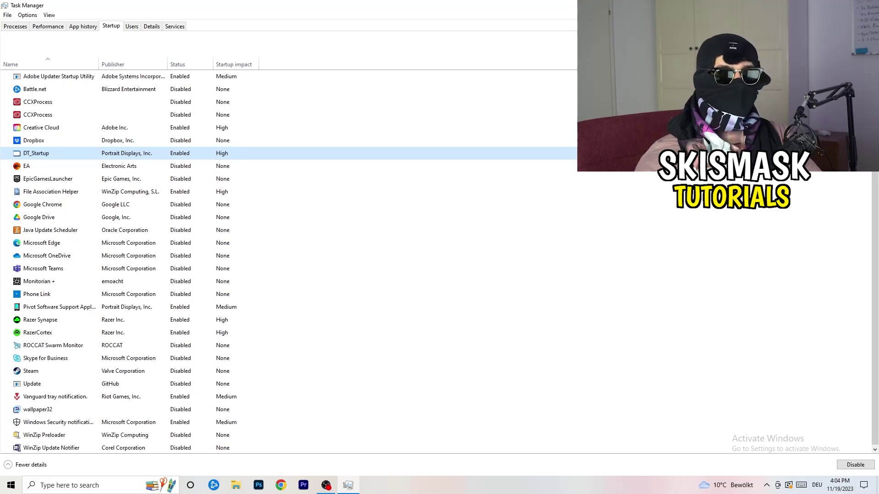
key("alt+F4")
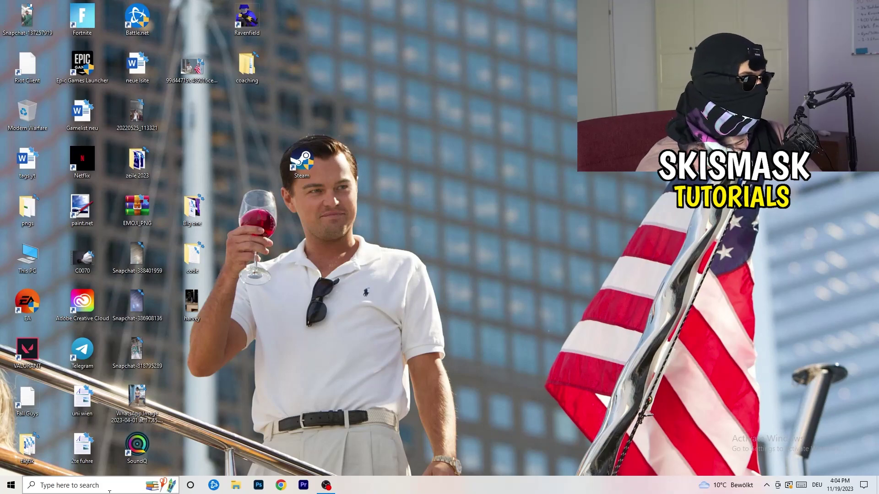
Open System > Display in Settings and keep text scaling at 100% (Recommended).
left_click(7, 487)
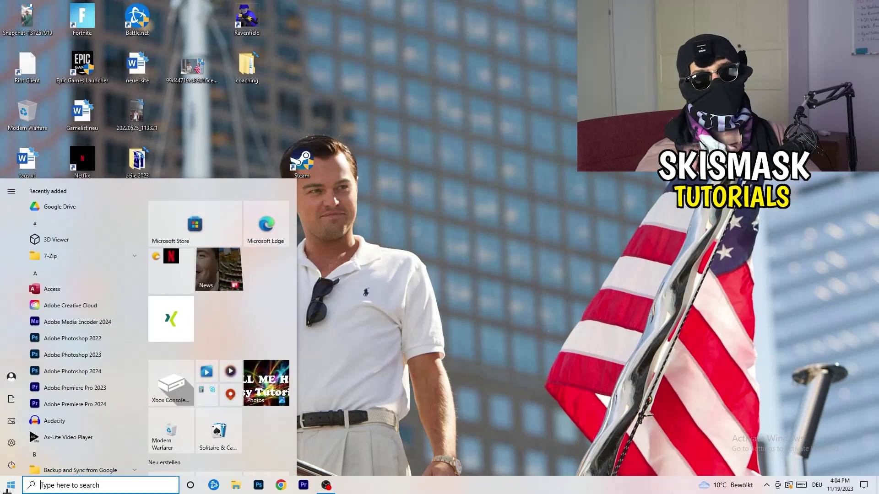
left_click(9, 443)
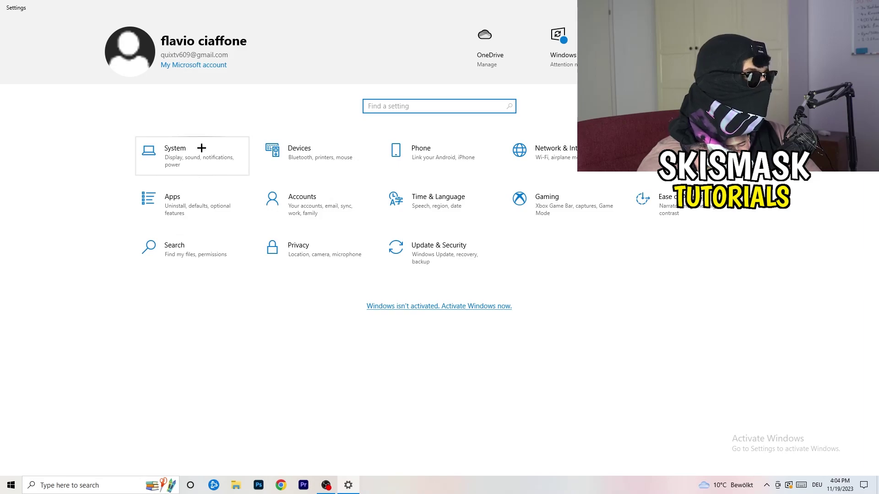
left_click(207, 147)
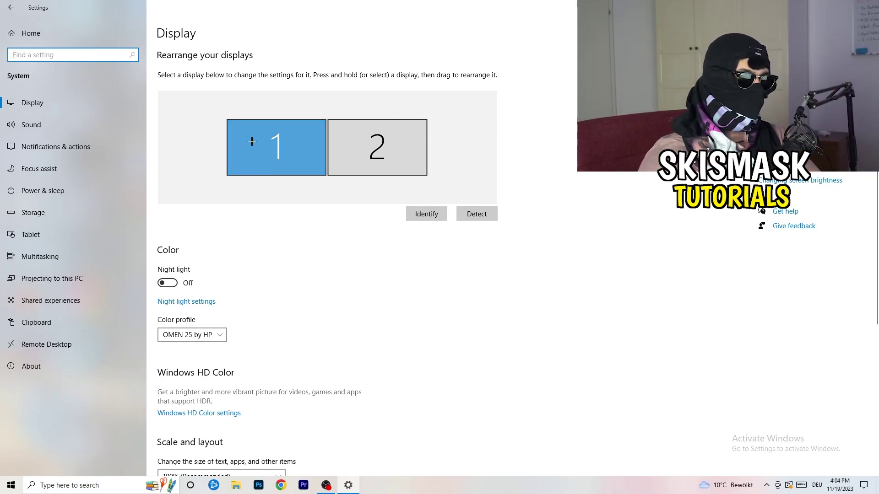
scroll(319, 166, "down", 5)
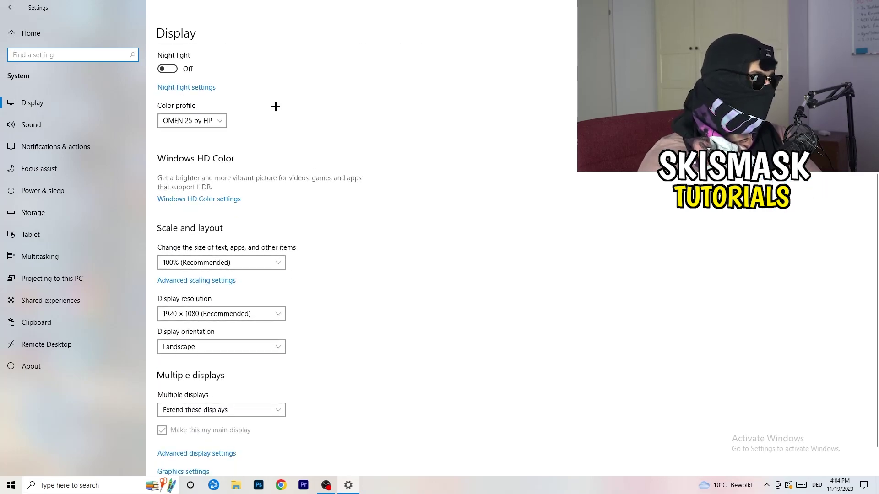
left_click(255, 263)
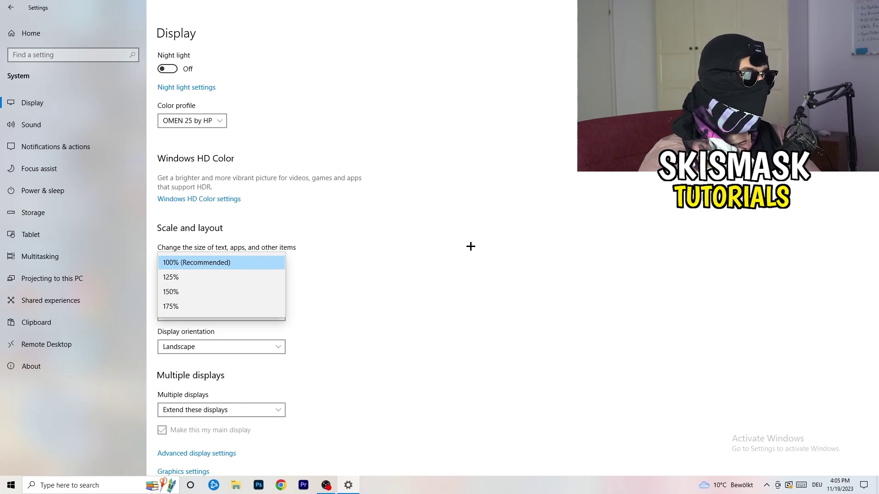
left_click(446, 242)
scroll(374, 252, "down", 1)
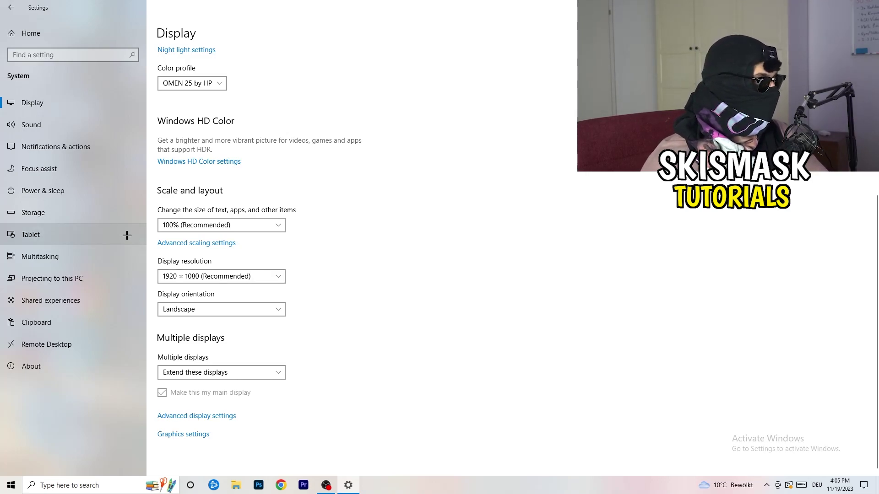
Review the power plans in Additional power settings, leaving Balanced active, then close Power Options.
left_click(69, 194)
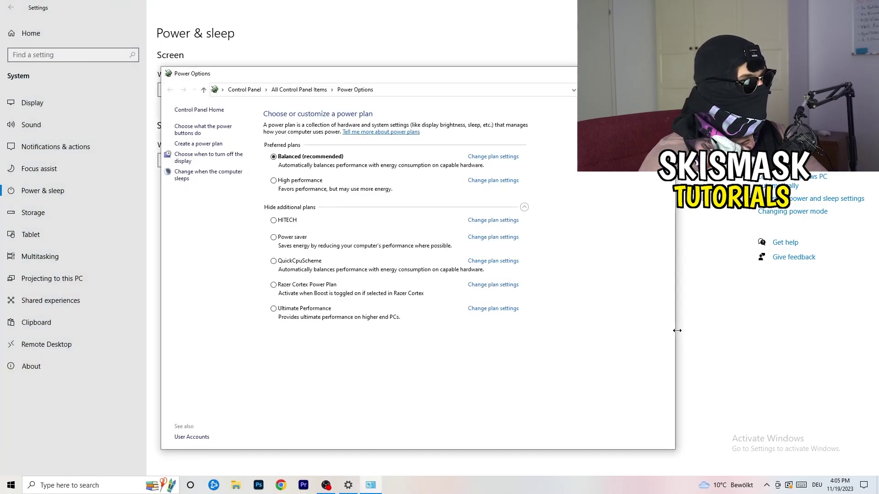
left_click(524, 208)
left_click(525, 207)
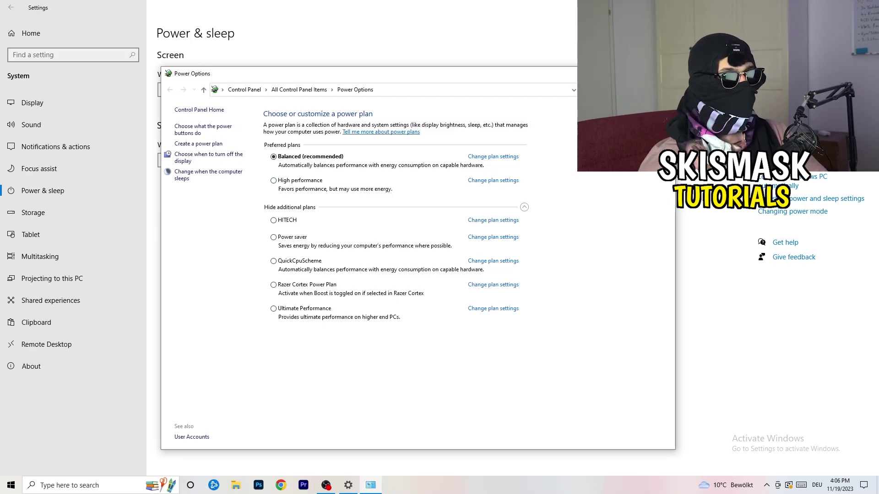
key("alt+F4")
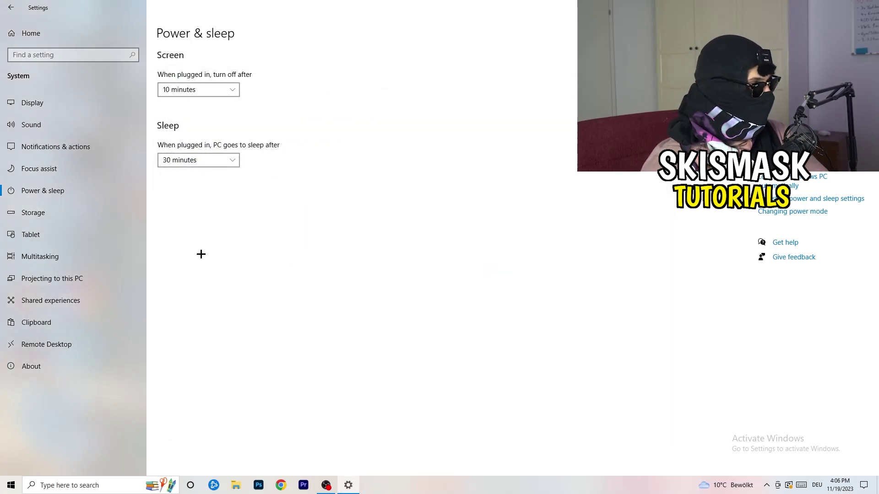
Keep Storage Sense running every week and enable deleting temporary files apps aren't using.
left_click(61, 219)
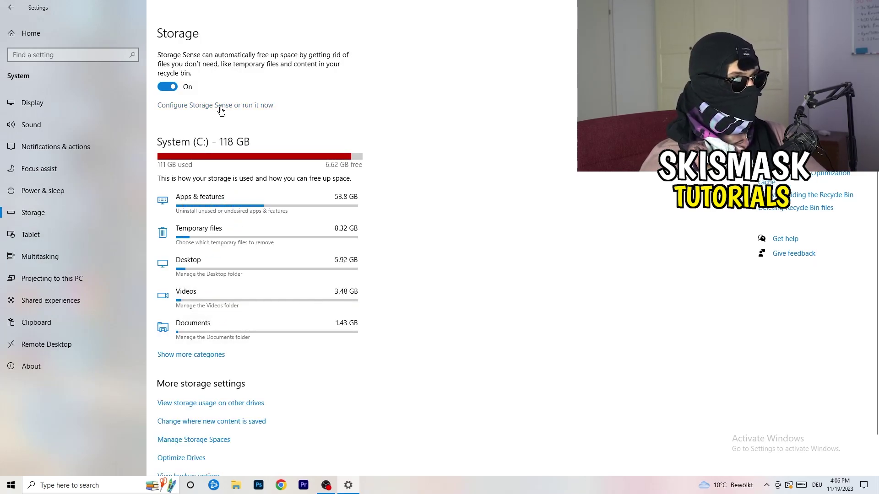
left_click(220, 106)
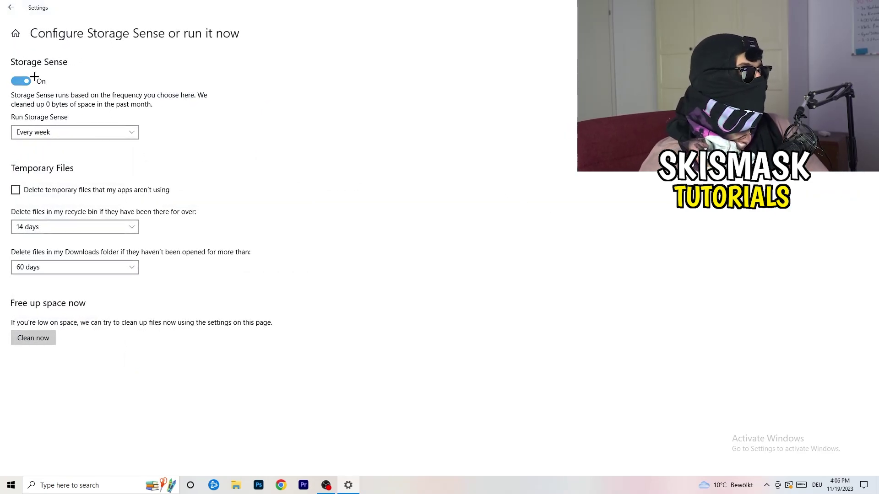
left_click(73, 133)
left_click(274, 136)
left_click(53, 192)
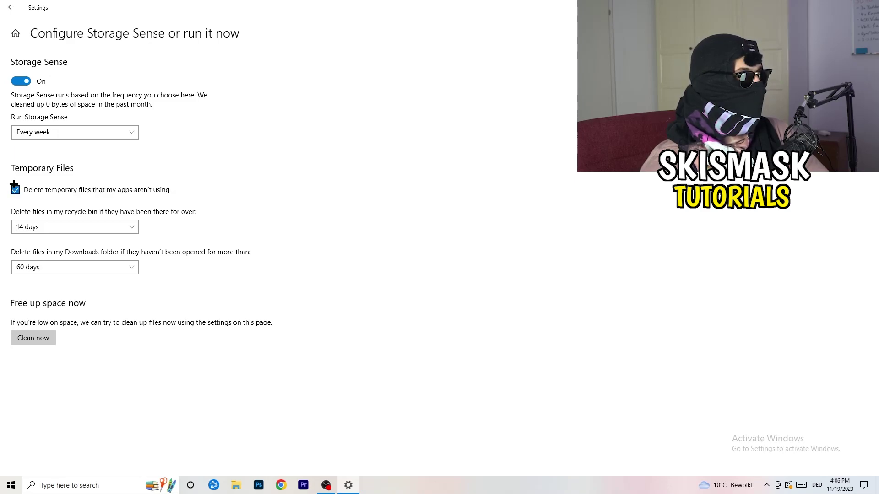
Keep Recycle Bin cleanup at 14 days and Downloads cleanup at 60 days, then return to Storage.
left_click(69, 227)
left_click(232, 224)
left_click(73, 227)
left_click(387, 165)
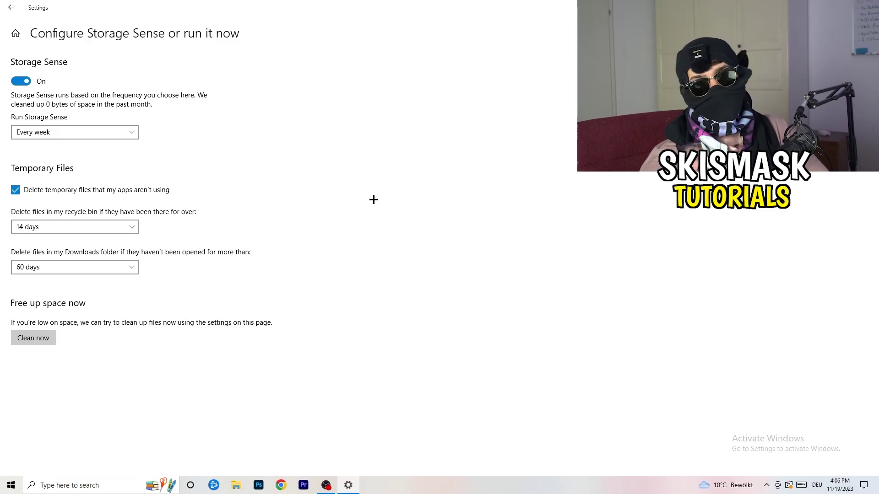
left_click(81, 268)
left_click(345, 208)
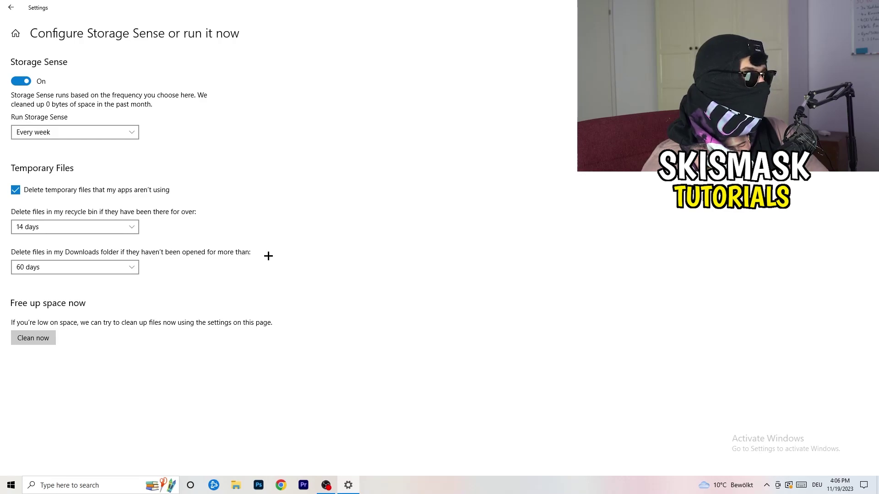
left_click(89, 275)
left_click(430, 224)
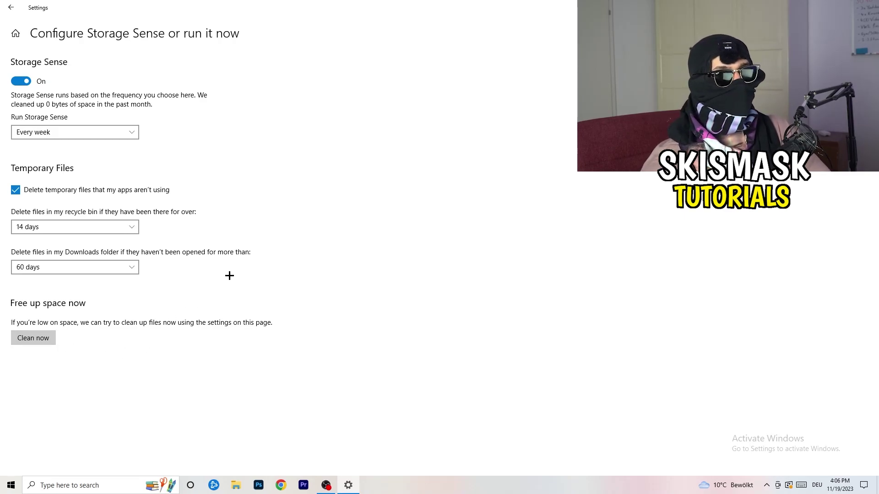
left_click(10, 7)
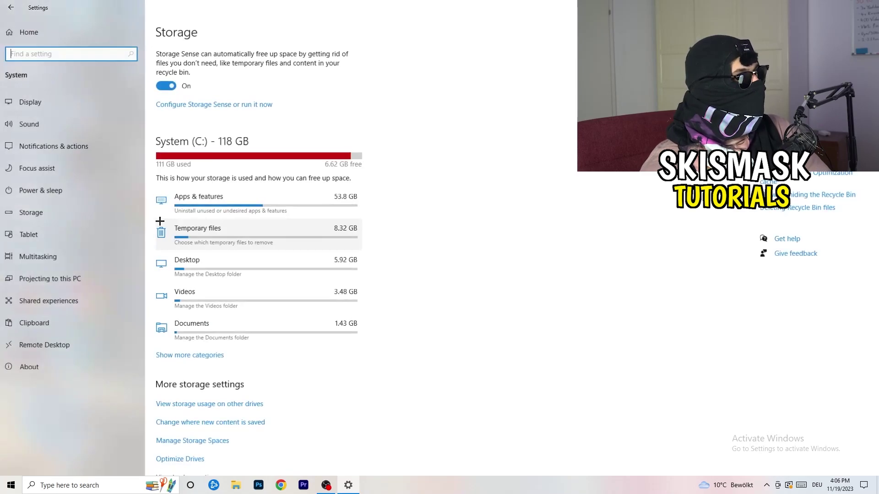
Check the Windows Update status under Update & Security, then close Settings.
left_click(11, 7)
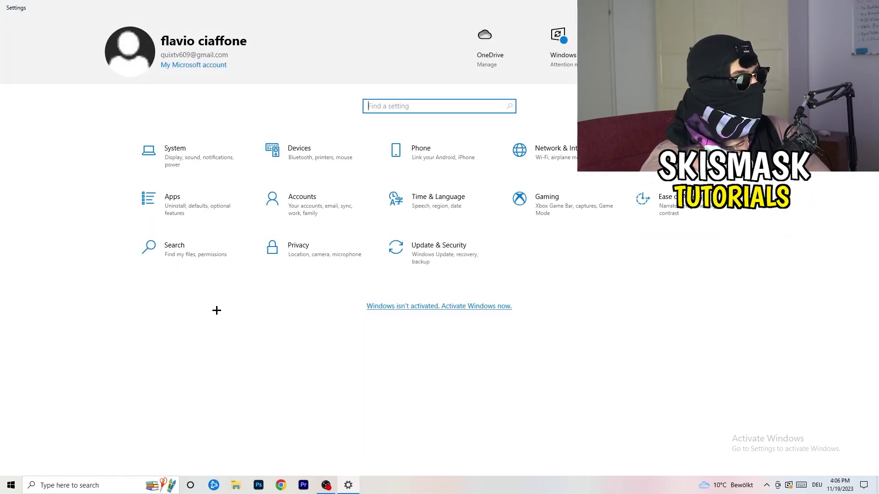
left_click(432, 258)
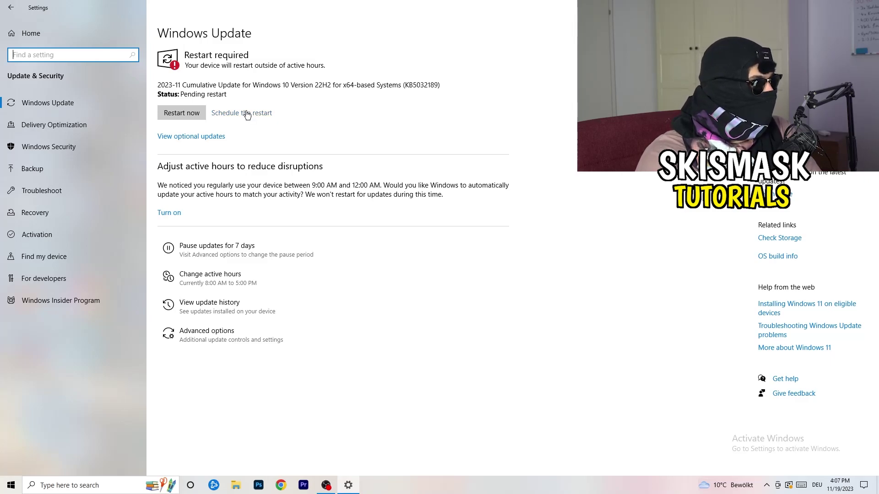
key("alt+F4")
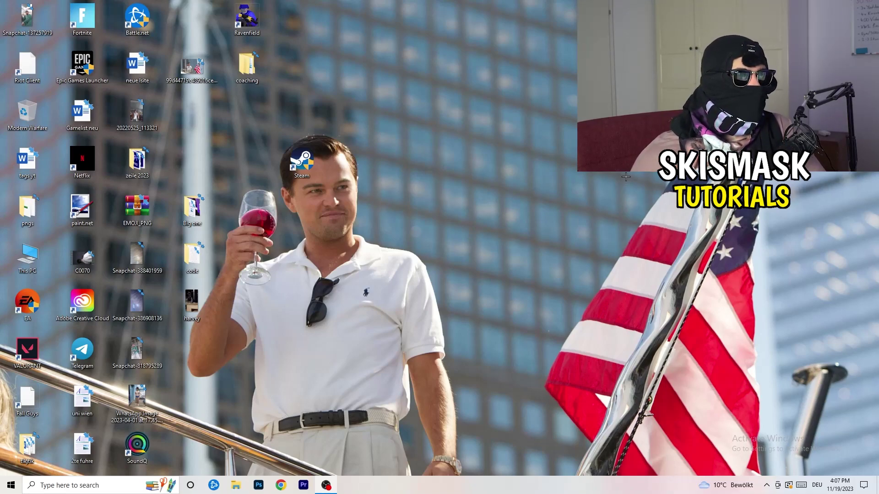
right_click(532, 193)
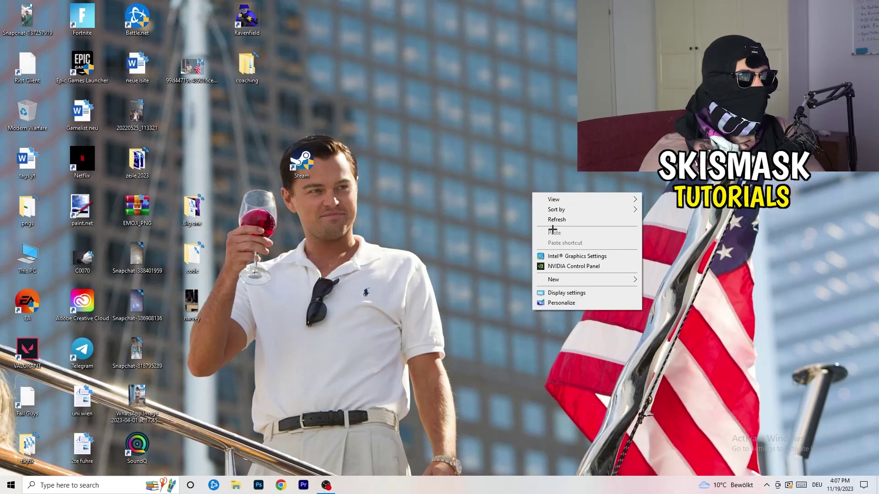
left_click(586, 267)
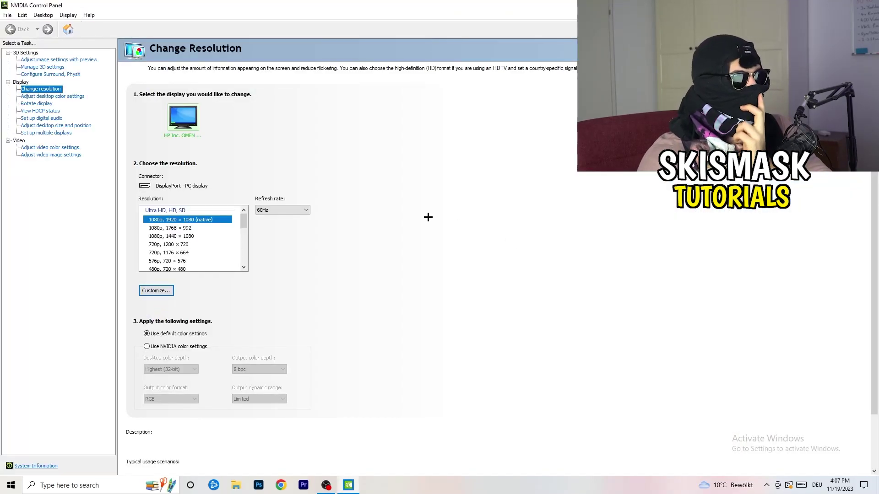
mouse_move(206, 221)
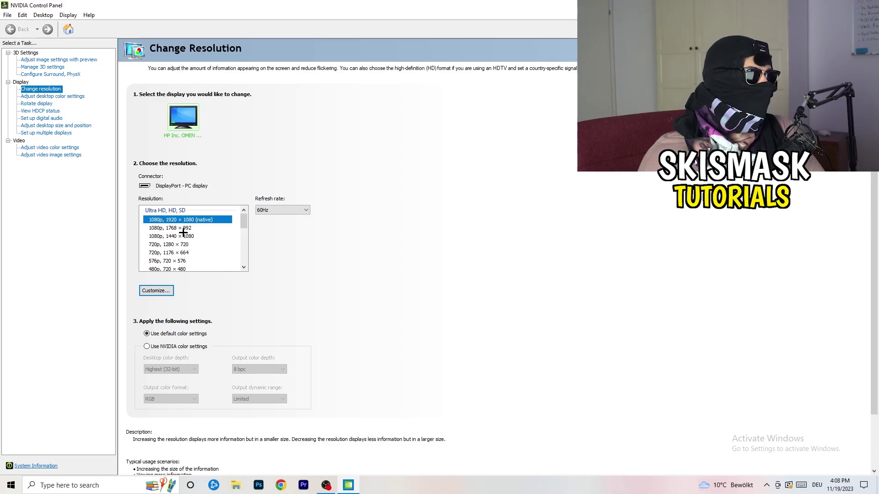
left_click(48, 60)
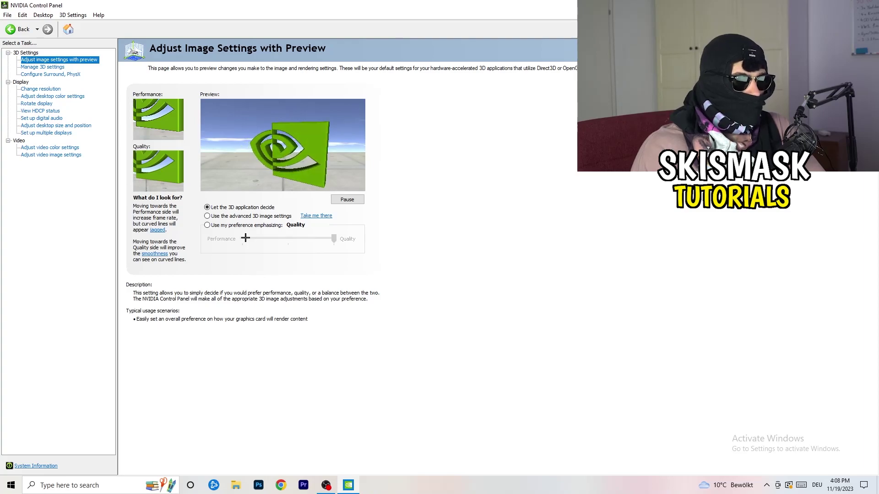
key("alt+F4")
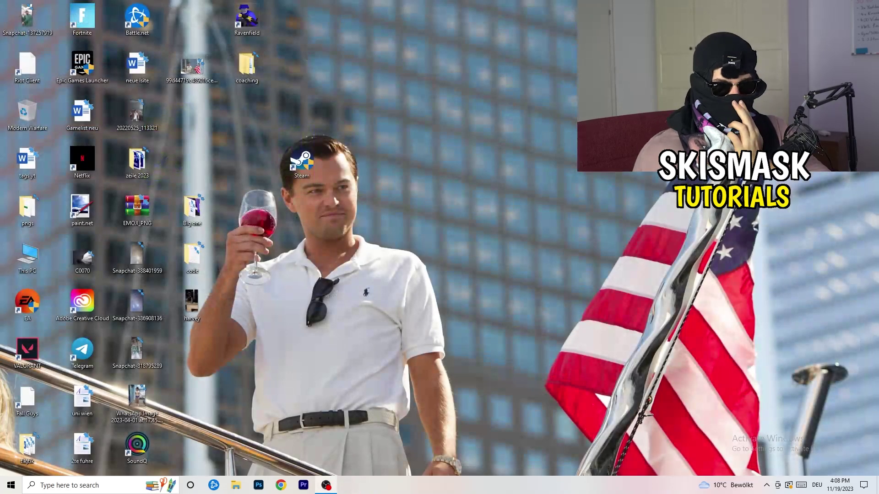